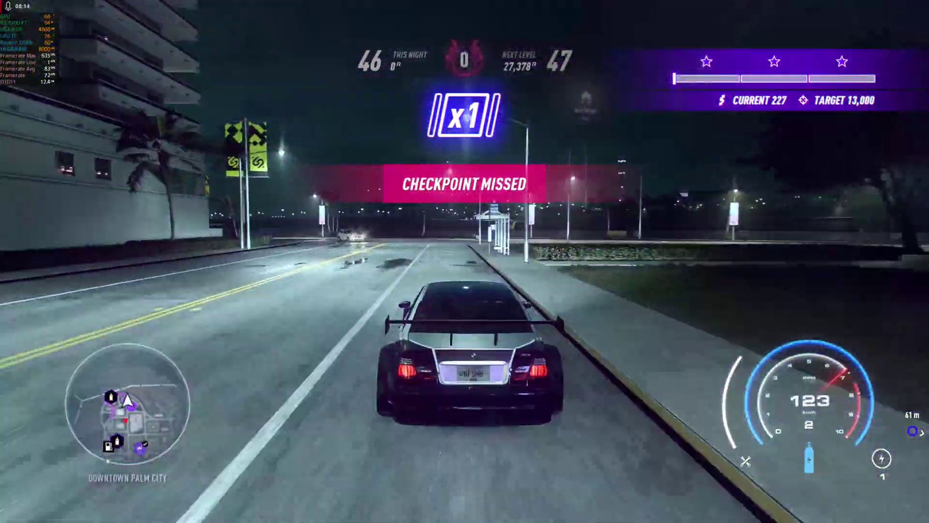
Turn the car onto the waterfront road in Downtown Palm City and follow its curves along the water
key(a)
key(space)
key(w)
key(d)
key(w)
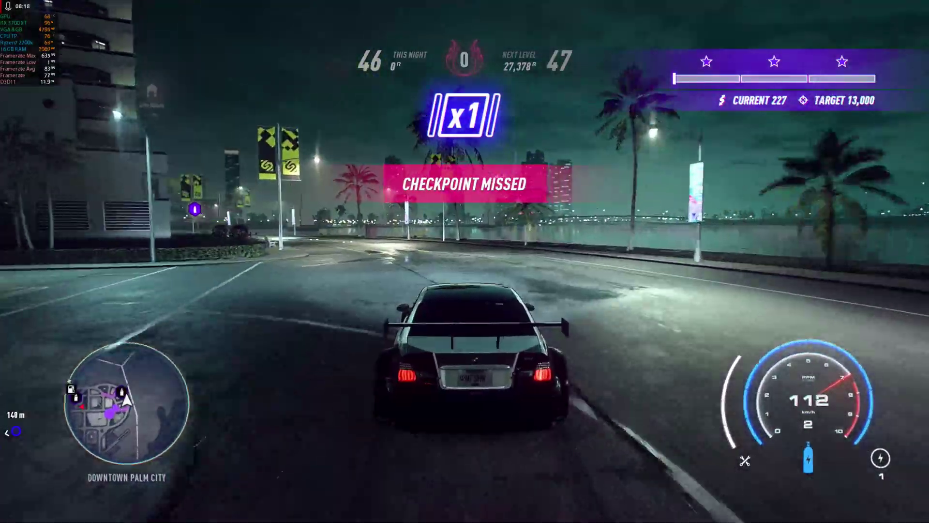
key(a)
key(w)
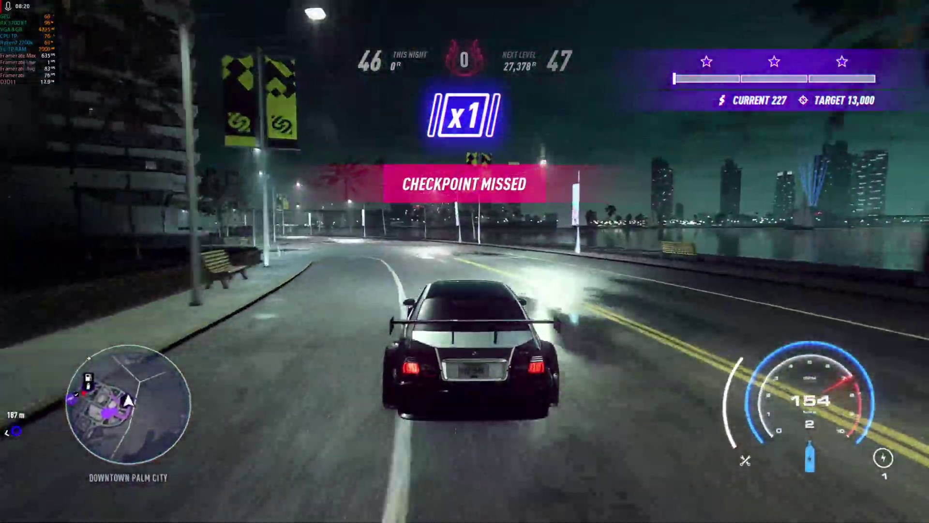
key(a)
key(w)
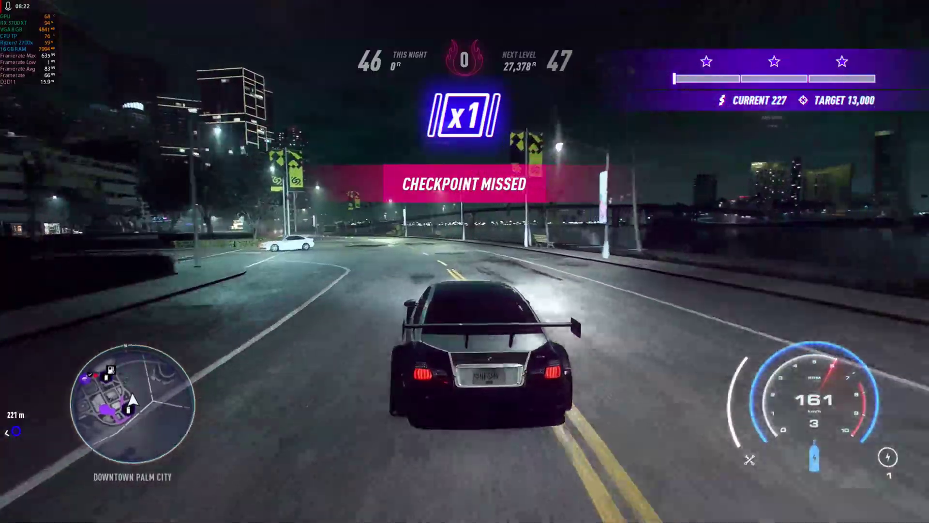
Drive past the gas station at the downtown intersection and up onto the bridge leading out of Downtown Palm City
key(s)
key(a)
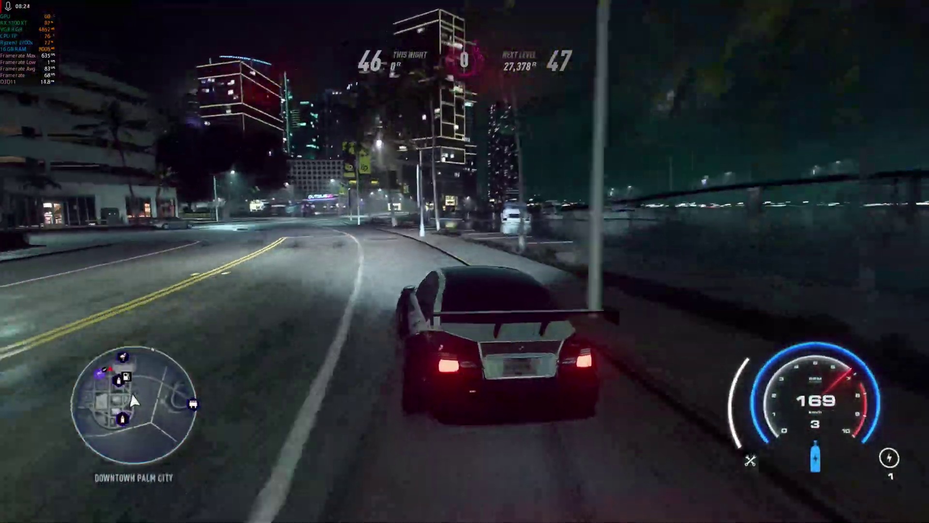
key(d)
key(w)
key(d)
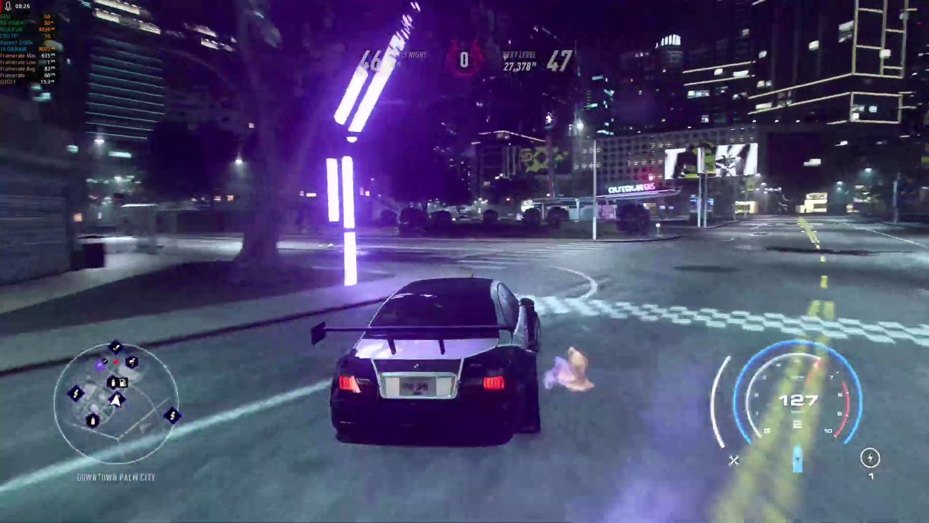
key(w)
key(a)
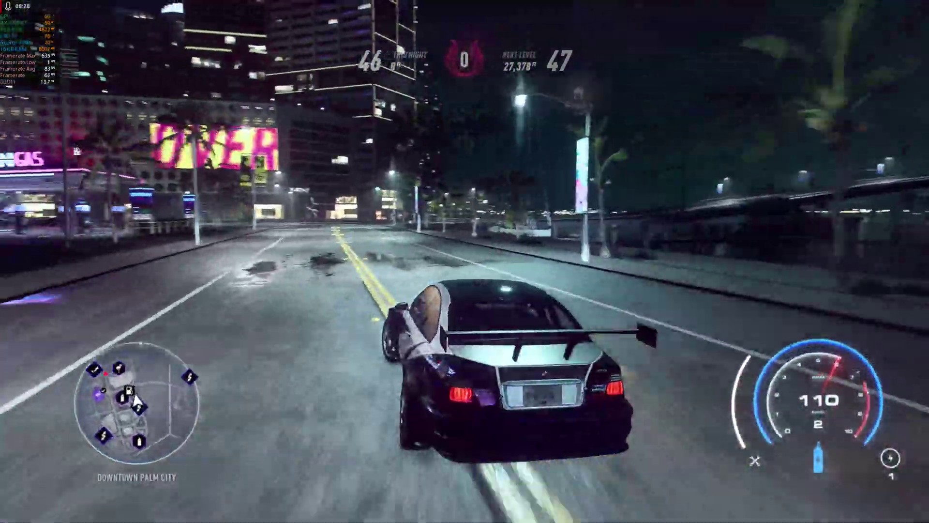
key(d)
key(d)
key(a)
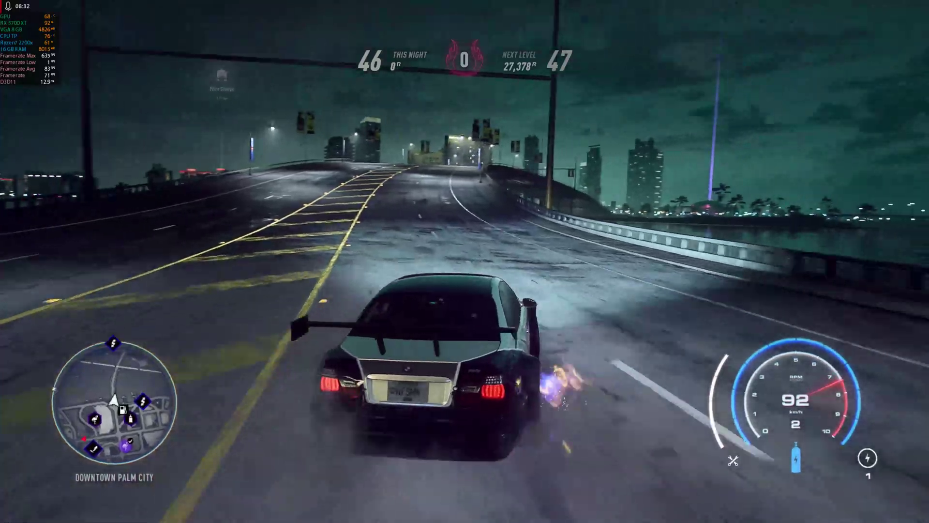
Drive the car across the bridge from Downtown Palm City to Eden Shores
key(d)
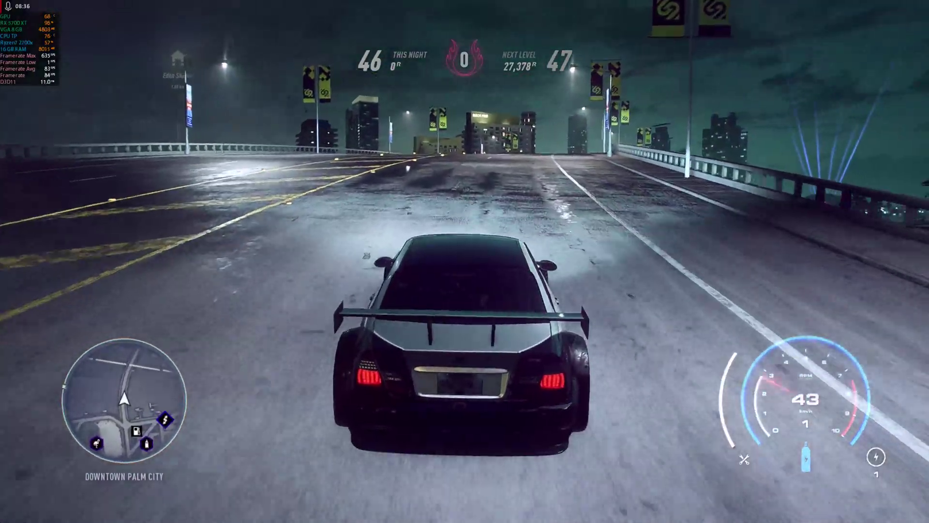
key(w)
key(d)
key(s)
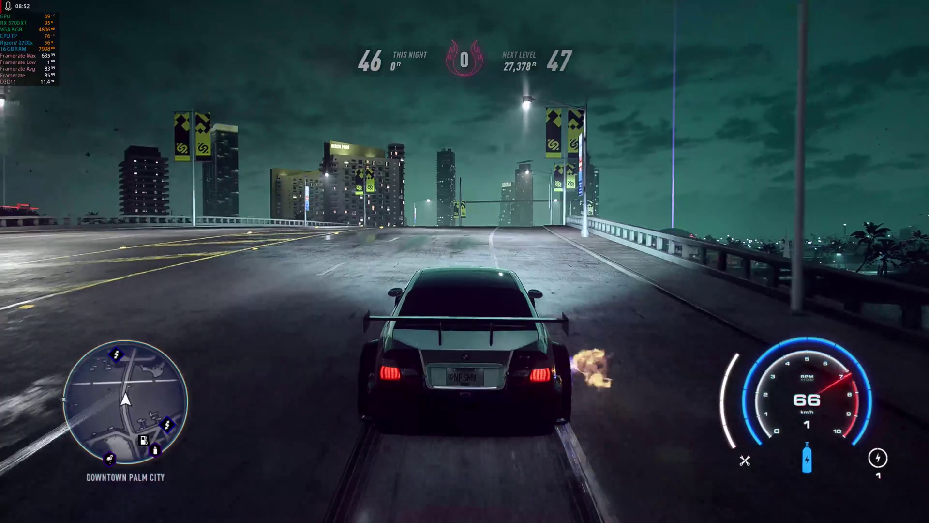
key(d)
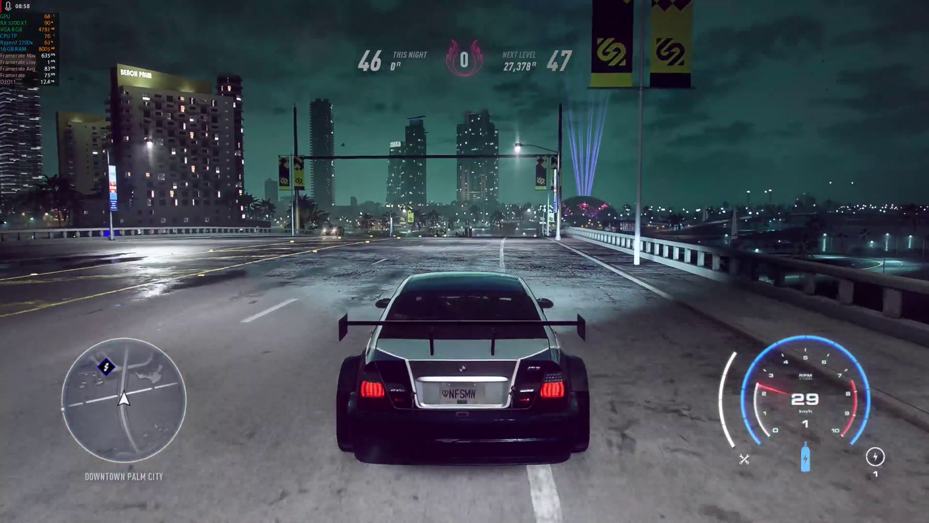
key(w)
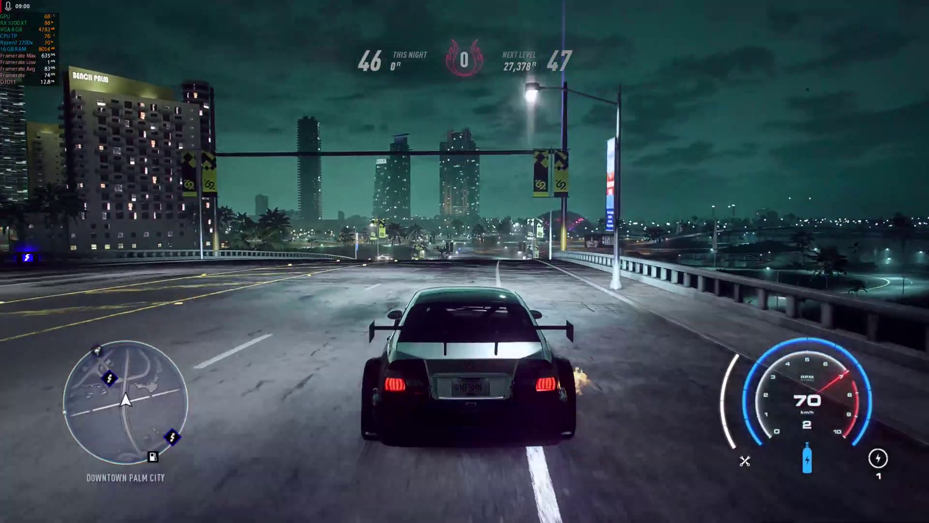
key(w)
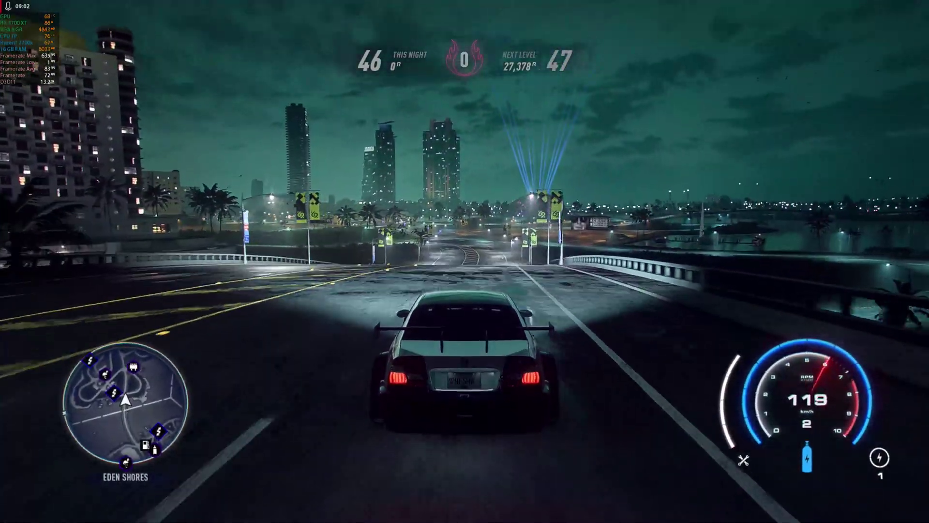
Follow the road down off the bridge into Eden Shores and slow the car near the palm-lined junction
key(s)
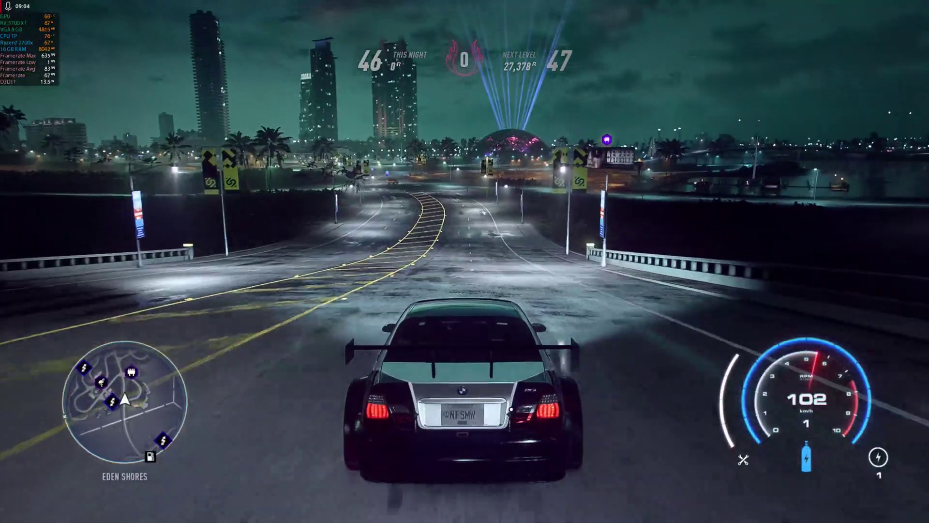
key(w)
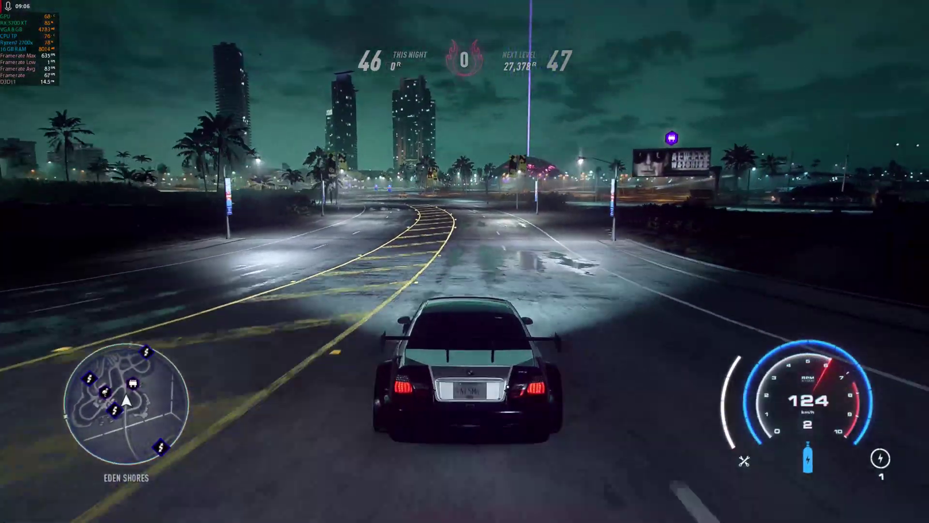
key(w)
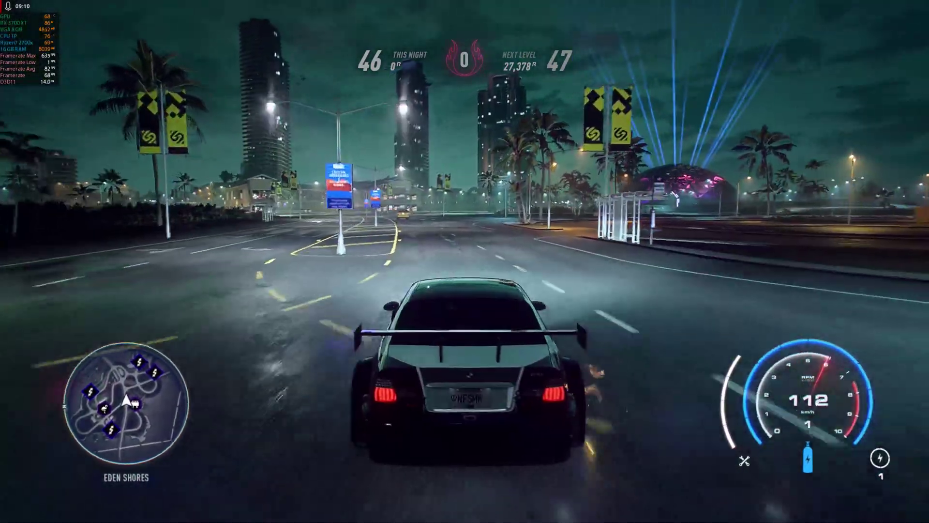
key(s)
key(d)
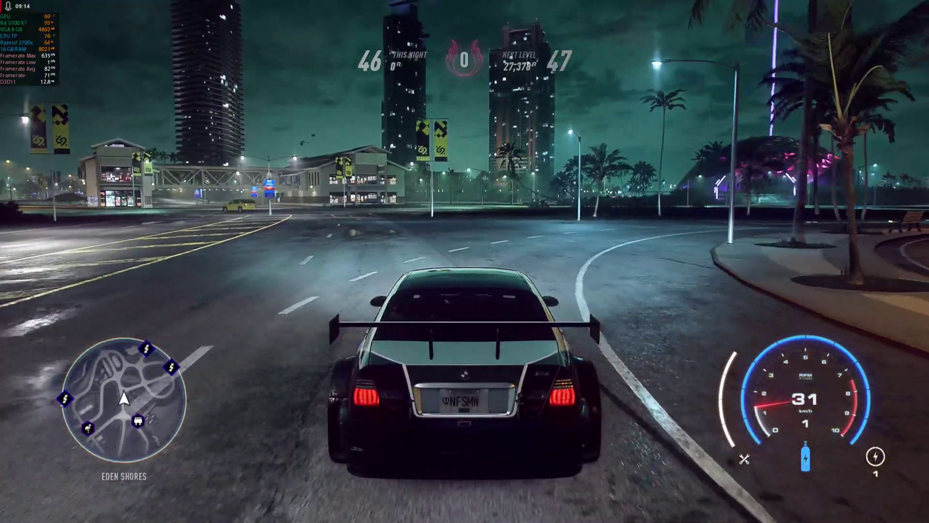
key(s)
key(s)
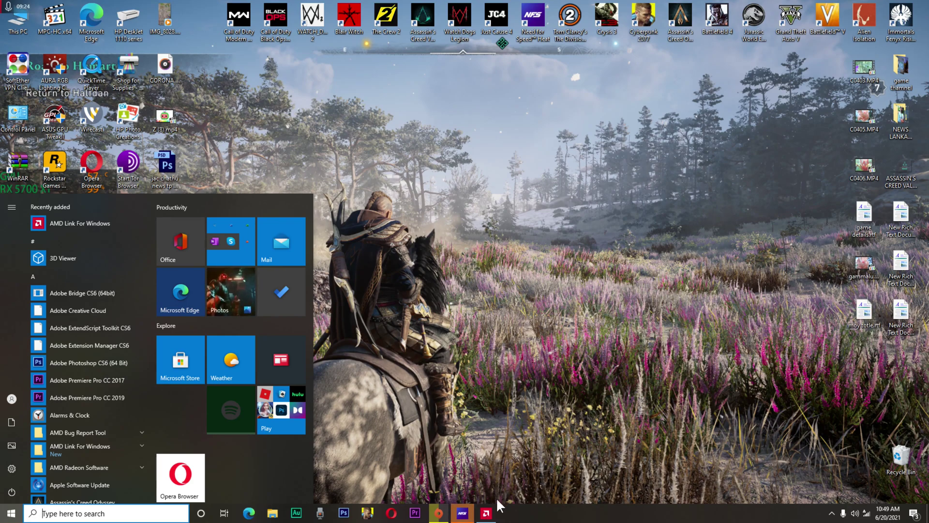
Switch to AMD Radeon Software and examine the GPU's fan tuning curve and its fine tuning controls
click(482, 515)
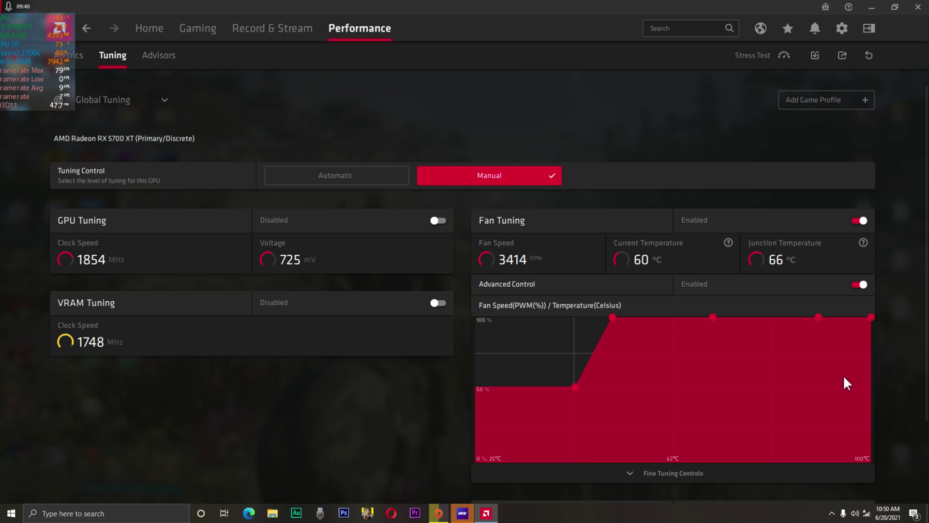
scroll(911, 345, down, 3)
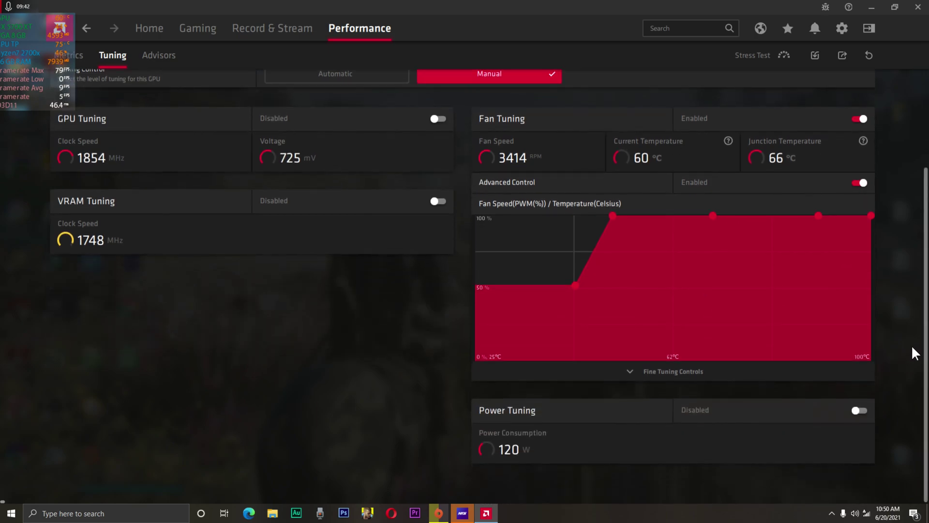
click(640, 370)
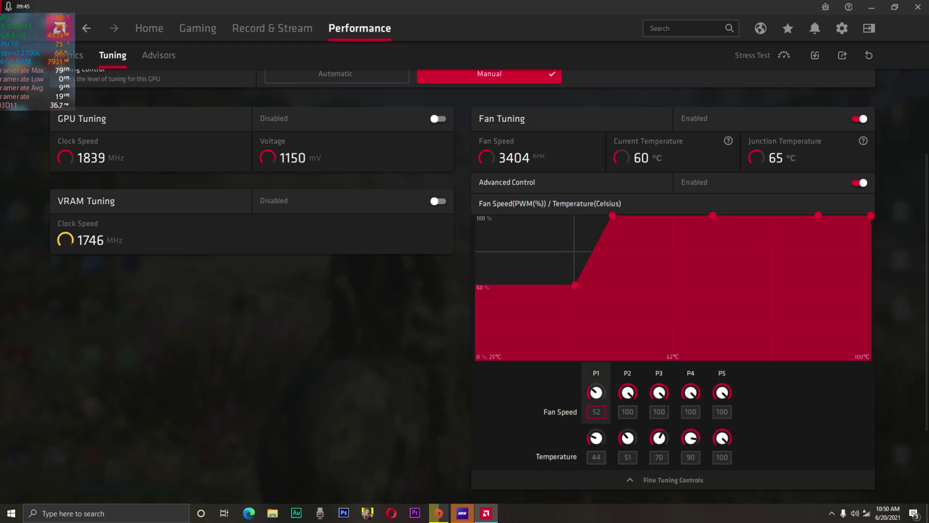
click(635, 481)
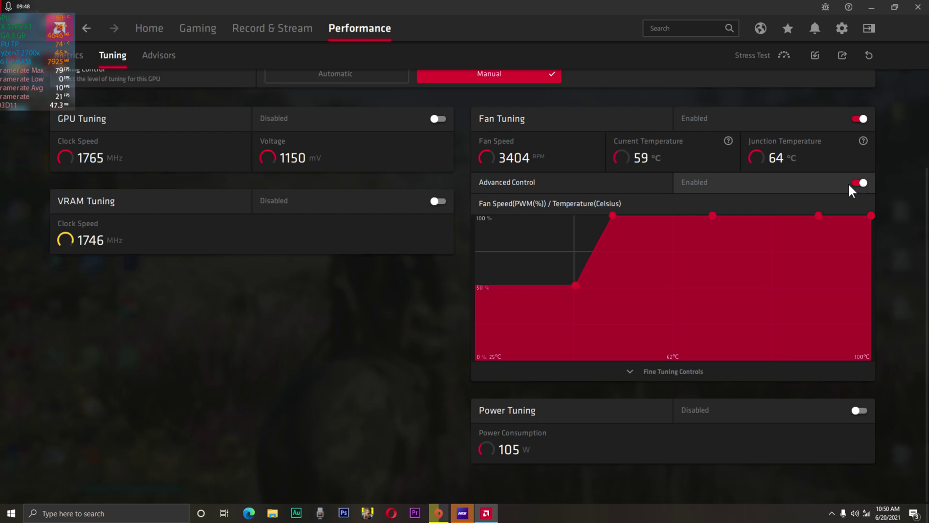
scroll(359, 313, up, 3)
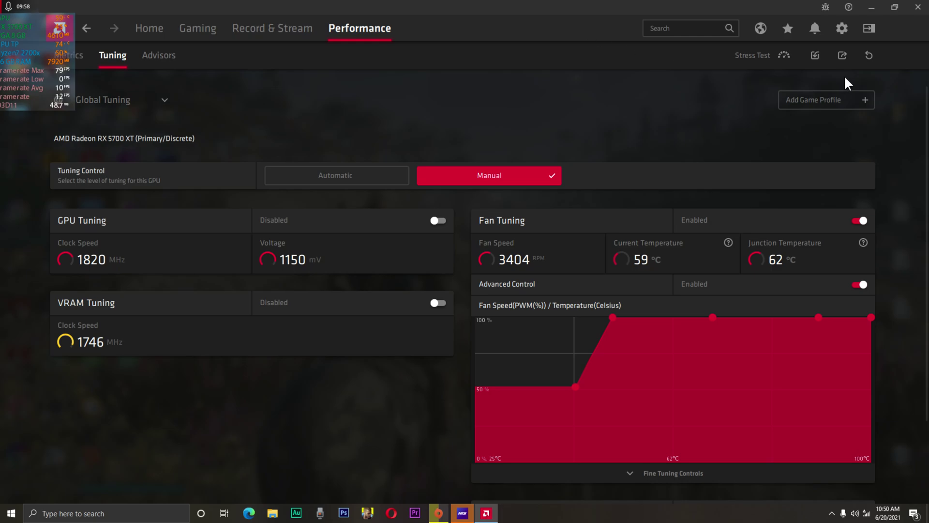
Open the Radeon Software settings and review the system information and the performance metrics options
click(843, 29)
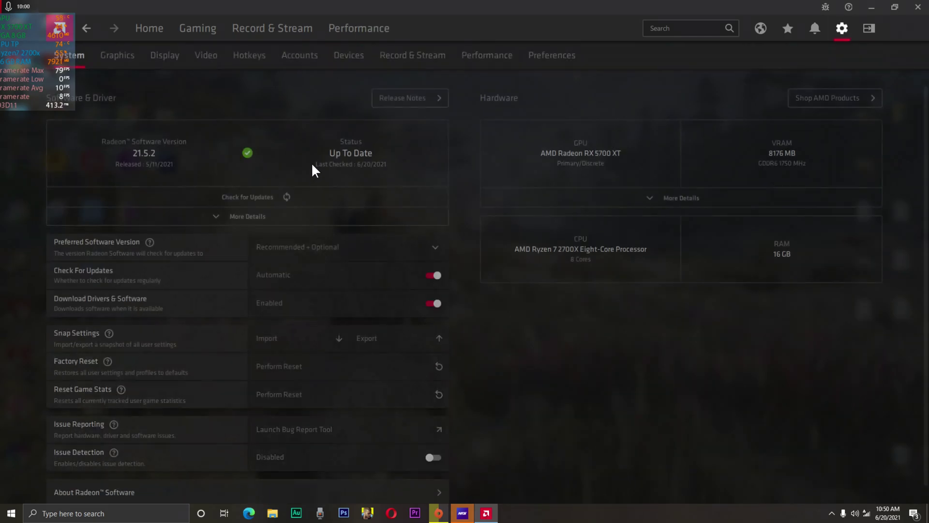
scroll(263, 257, down, 1)
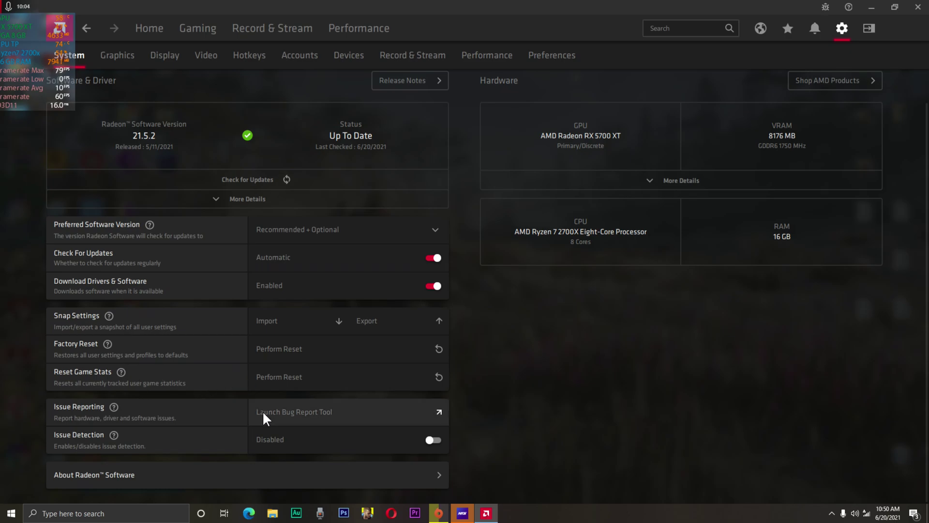
click(431, 472)
click(602, 168)
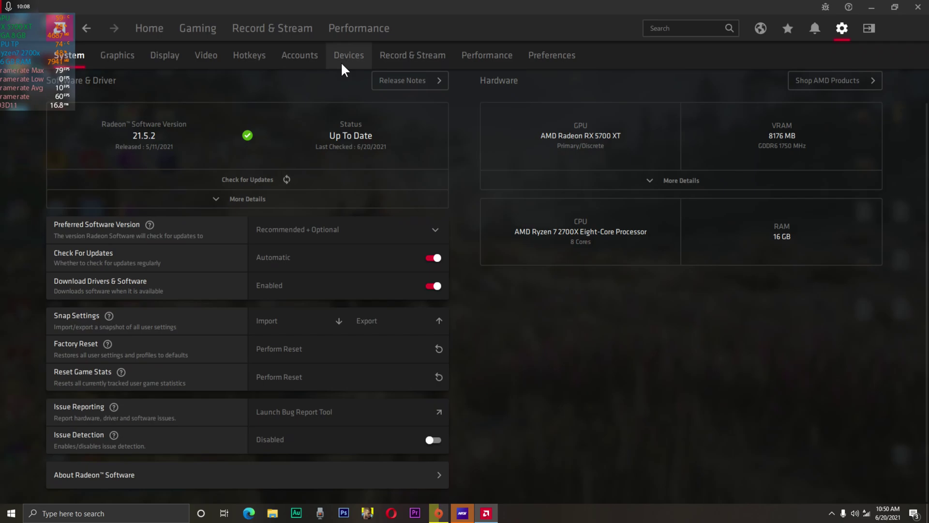
click(462, 57)
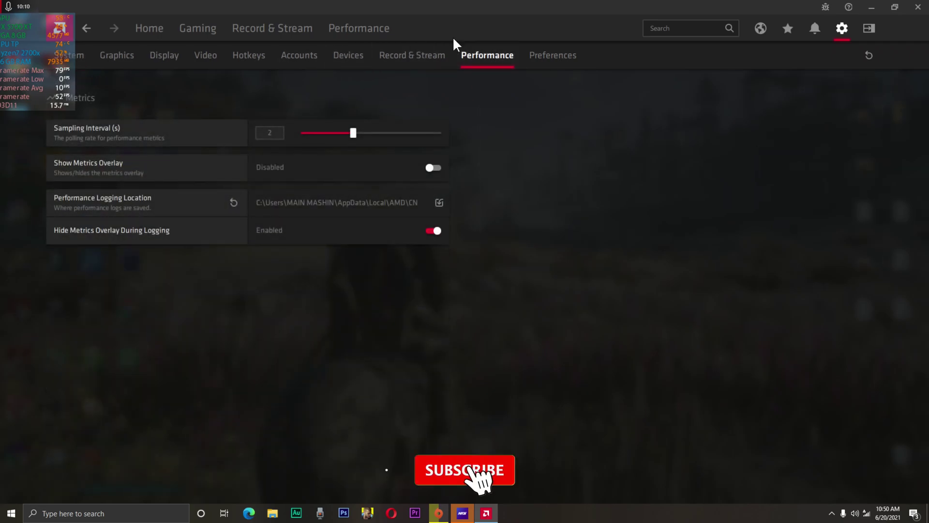
Examine the Record & Stream settings, including the available recording resolutions, frame rates and the microphone options
click(419, 62)
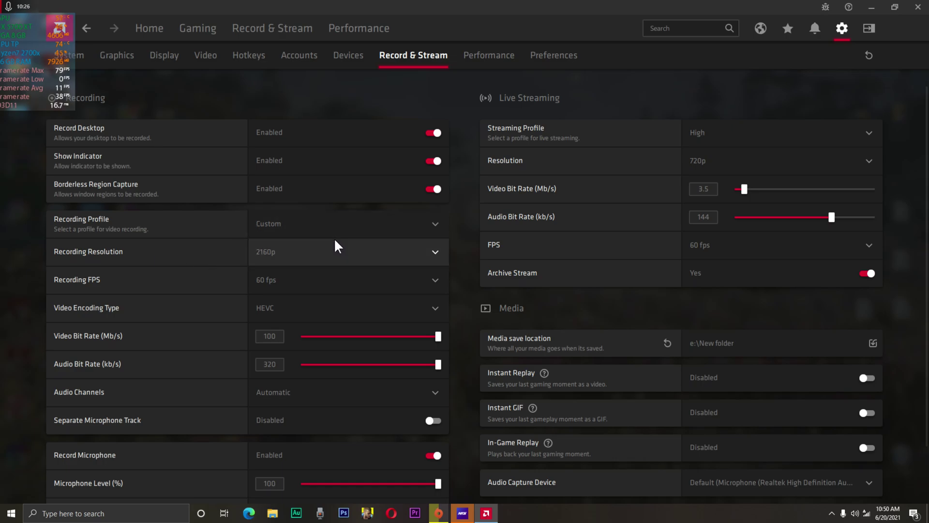
click(436, 250)
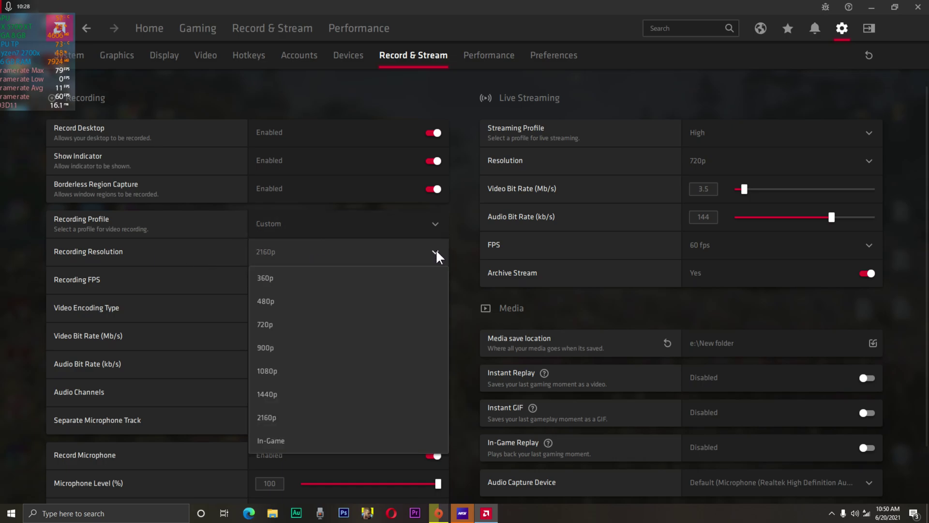
click(436, 250)
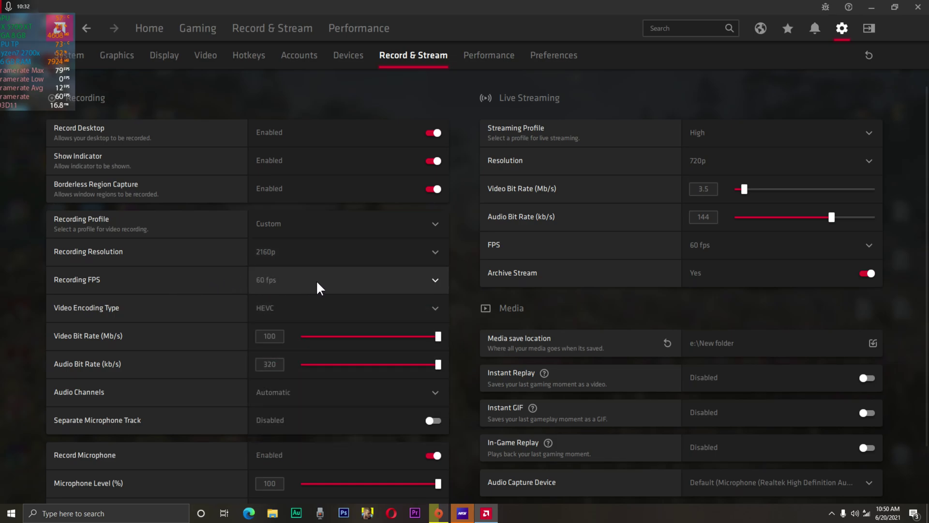
click(437, 280)
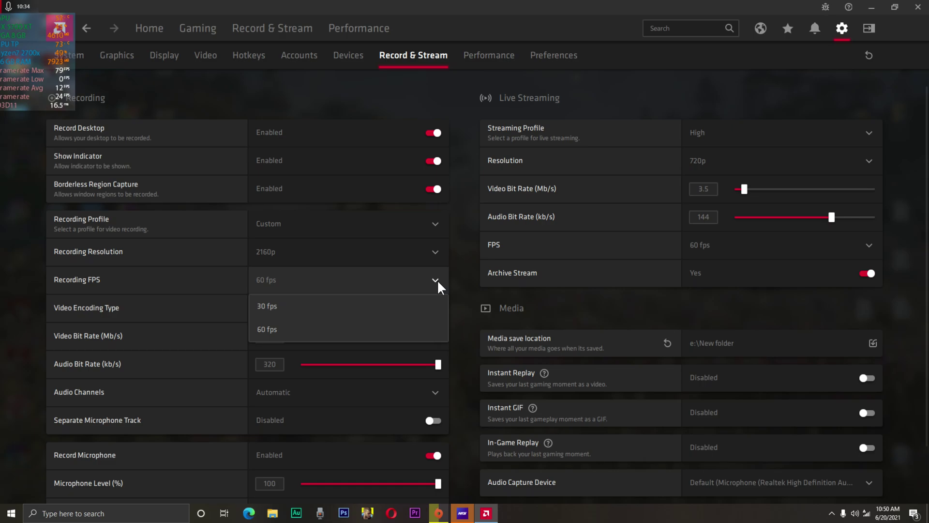
click(437, 280)
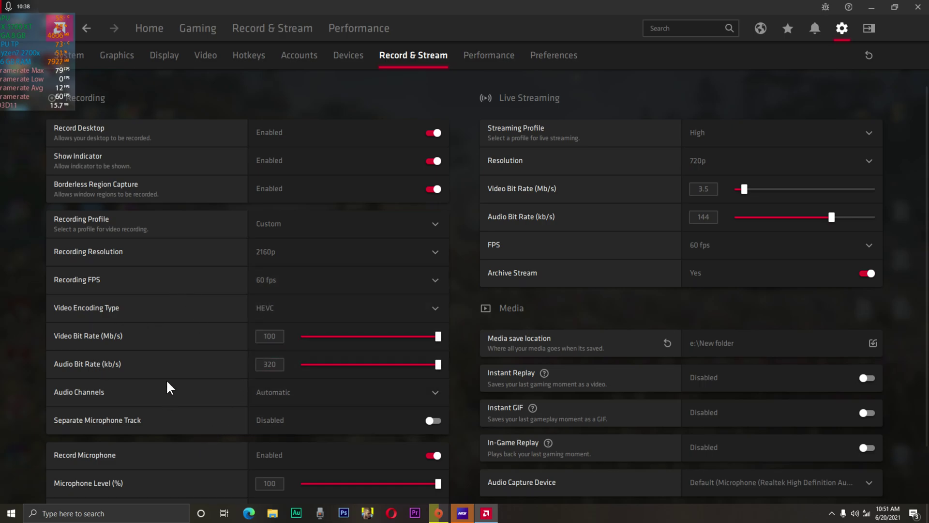
scroll(467, 393, down, 2)
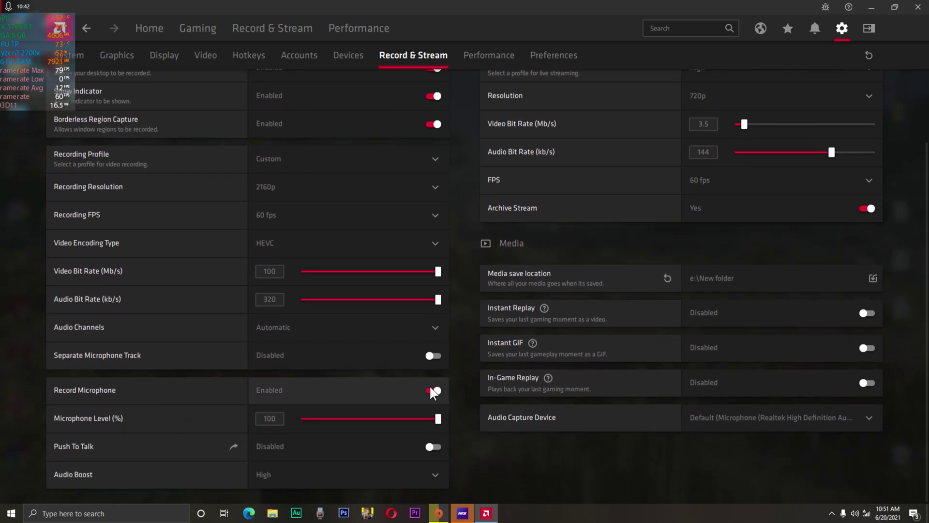
scroll(483, 319, up, 1)
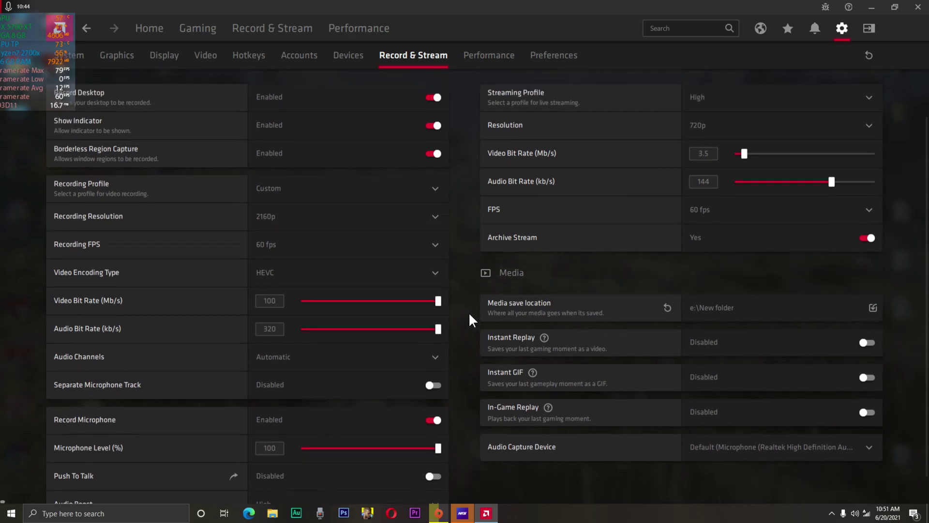
scroll(469, 312, up, 1)
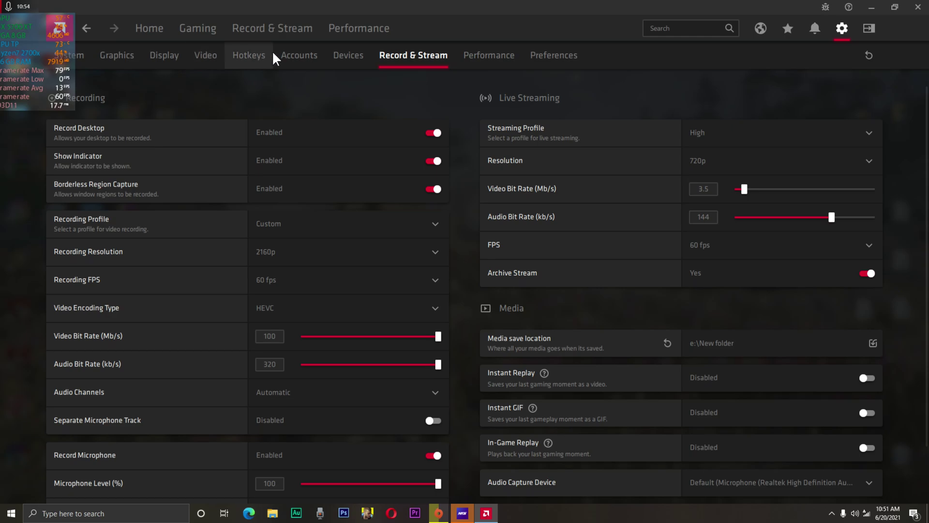
Show the Devices settings with the AMD Link and VR headset options
click(321, 54)
click(339, 54)
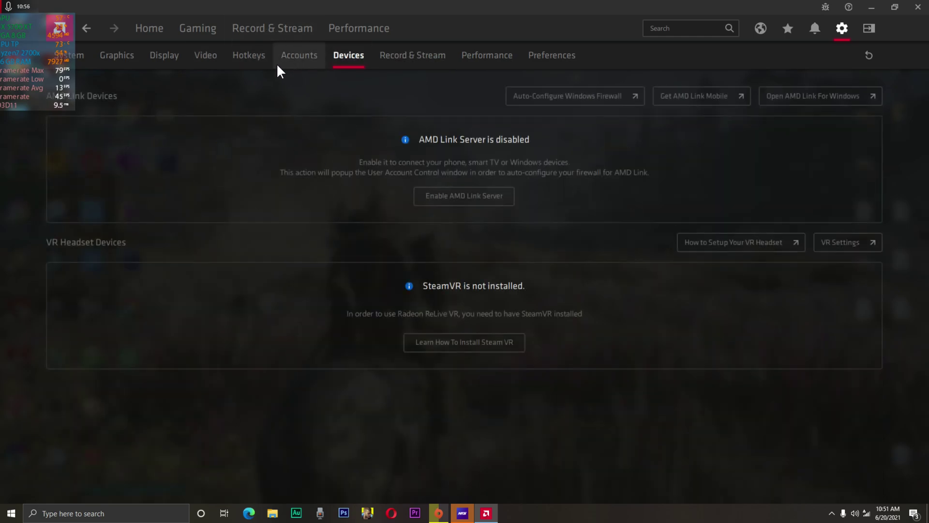
Look through the Accounts and Hotkeys settings and review the available video profiles
click(294, 58)
click(249, 57)
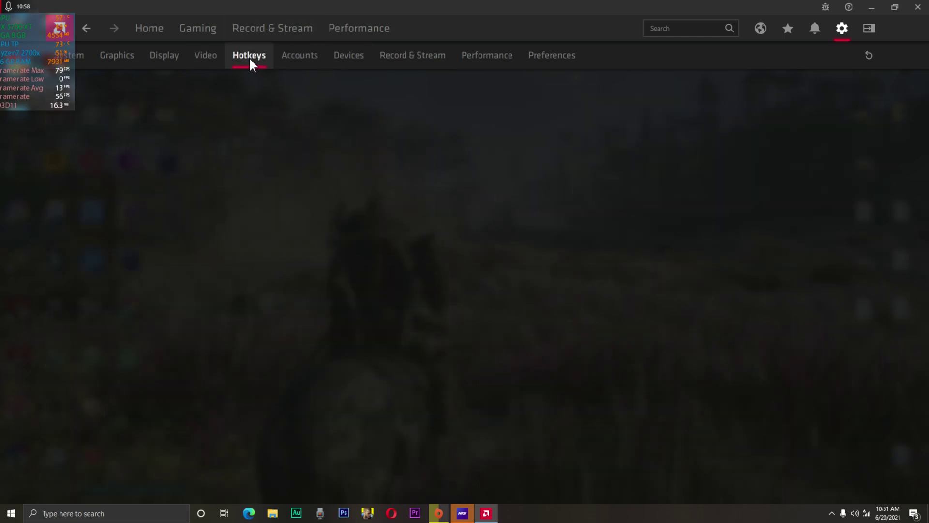
click(205, 57)
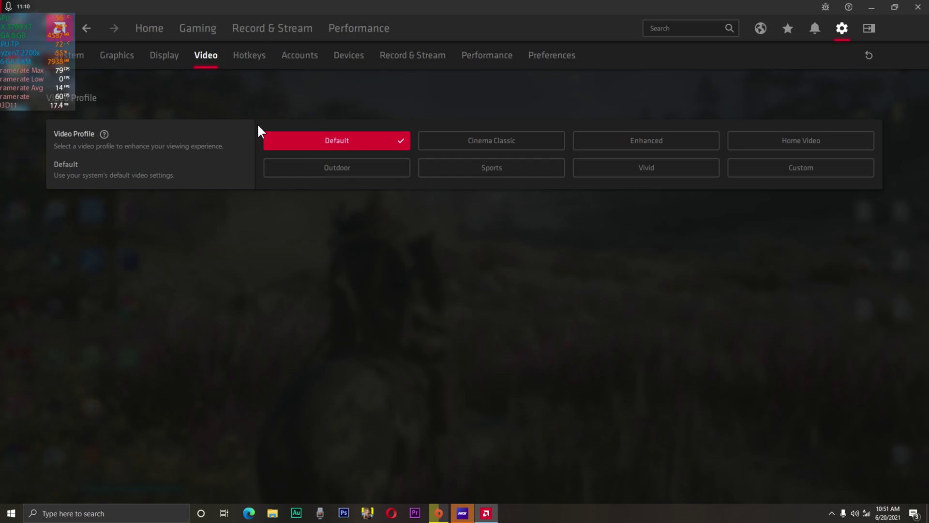
Examine the display options for the HDMI monitor and expand its display specs to review the timing information
click(171, 56)
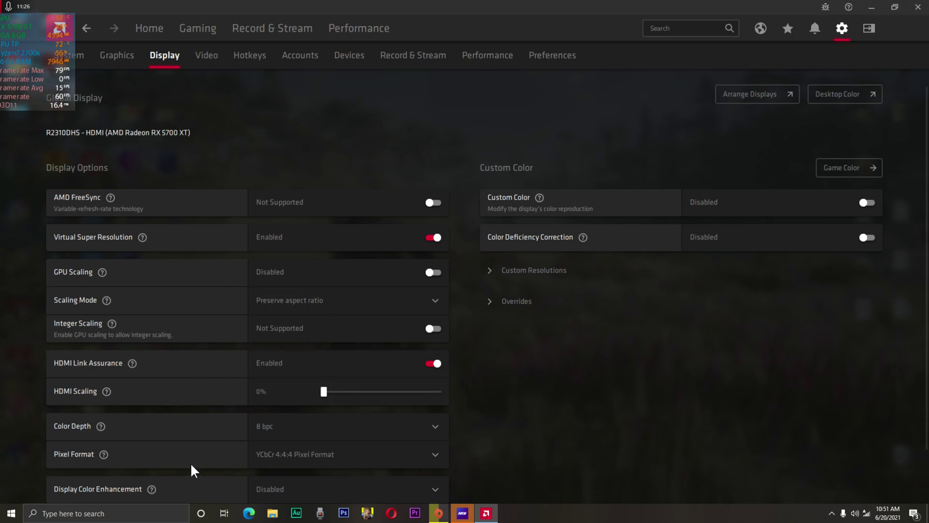
scroll(191, 463, down, 1)
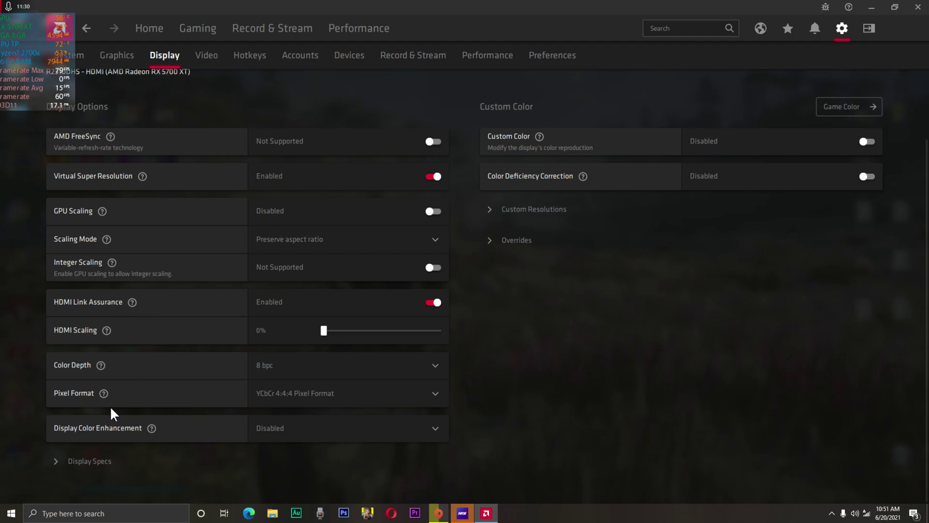
click(82, 461)
scroll(214, 436, down, 3)
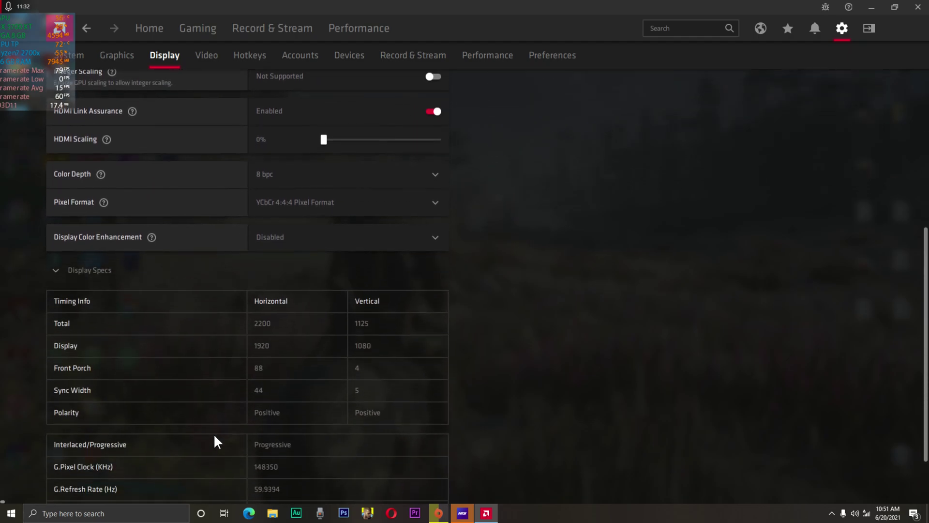
scroll(214, 436, down, 1)
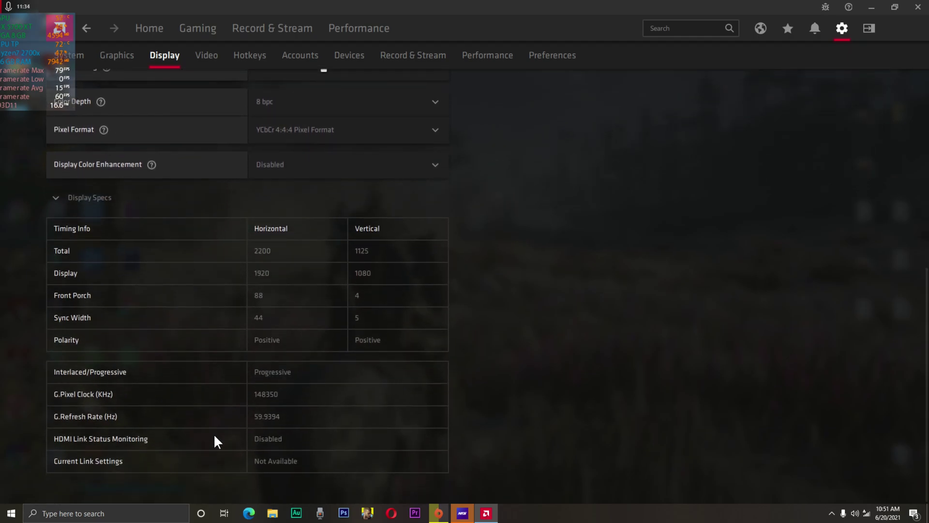
scroll(214, 434, up, 5)
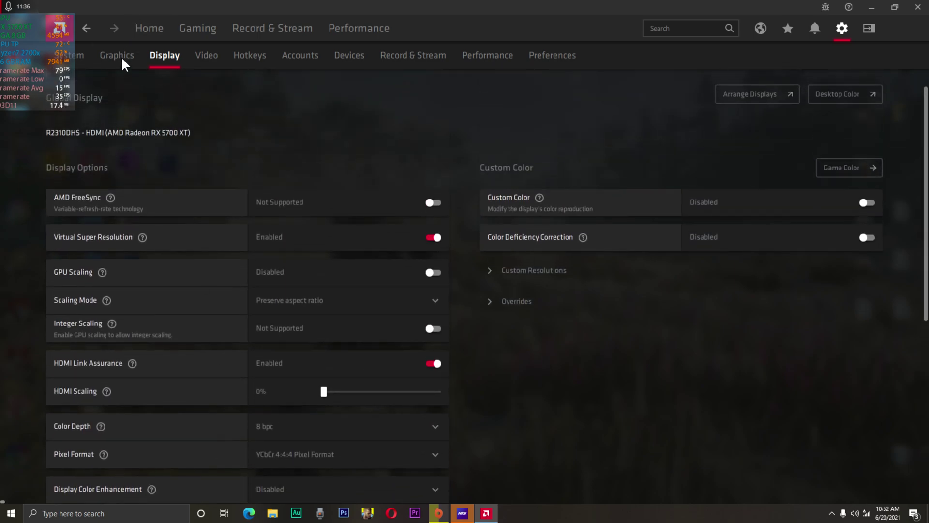
Enable Radeon Boost in the global graphics settings and review the remaining graphics options
click(121, 56)
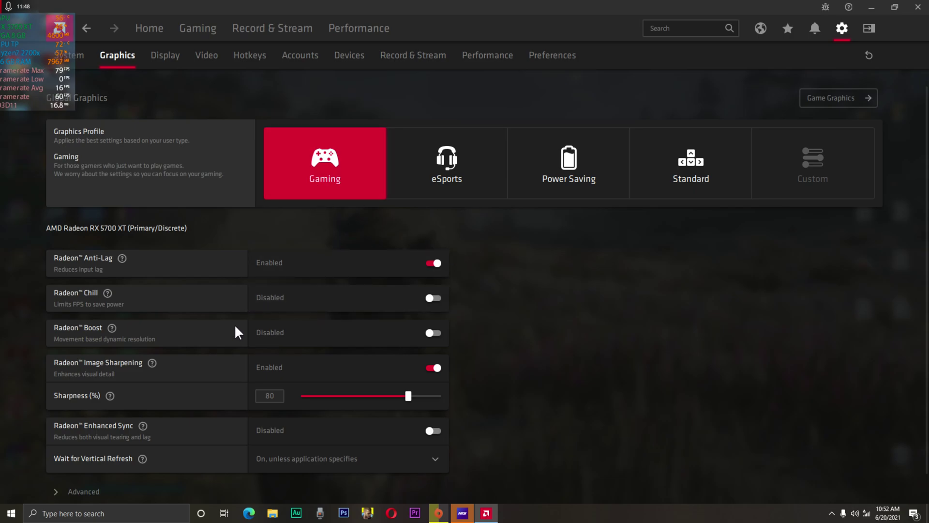
click(434, 332)
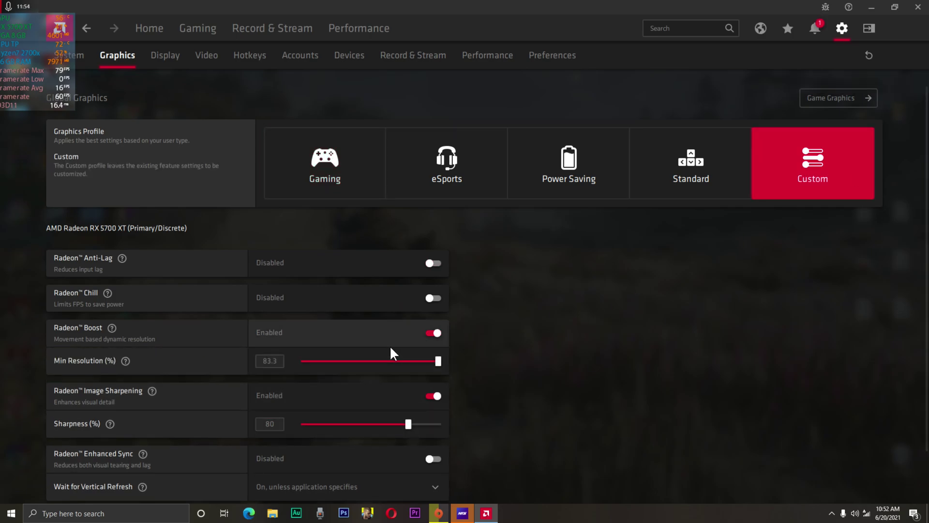
scroll(593, 369, down, 1)
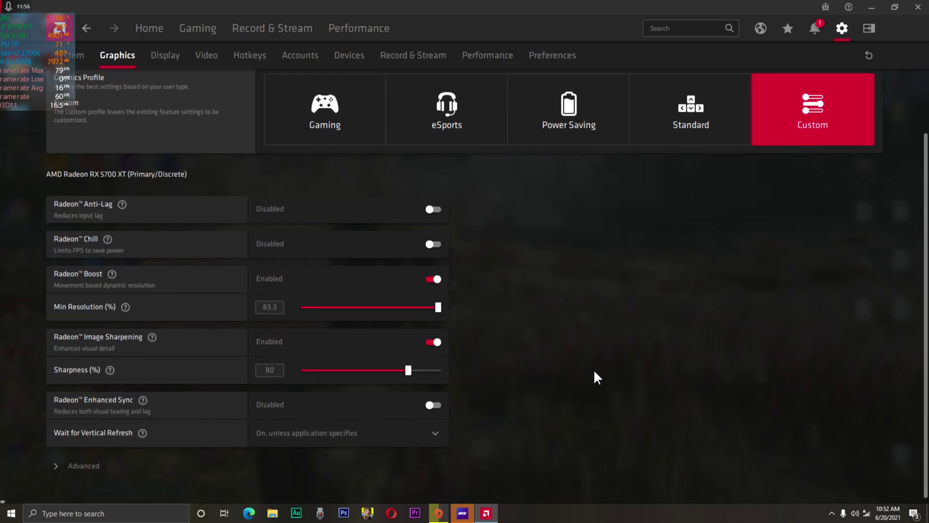
scroll(593, 369, up, 1)
Review the system's software and hardware information and the home overview with the current game session
click(66, 55)
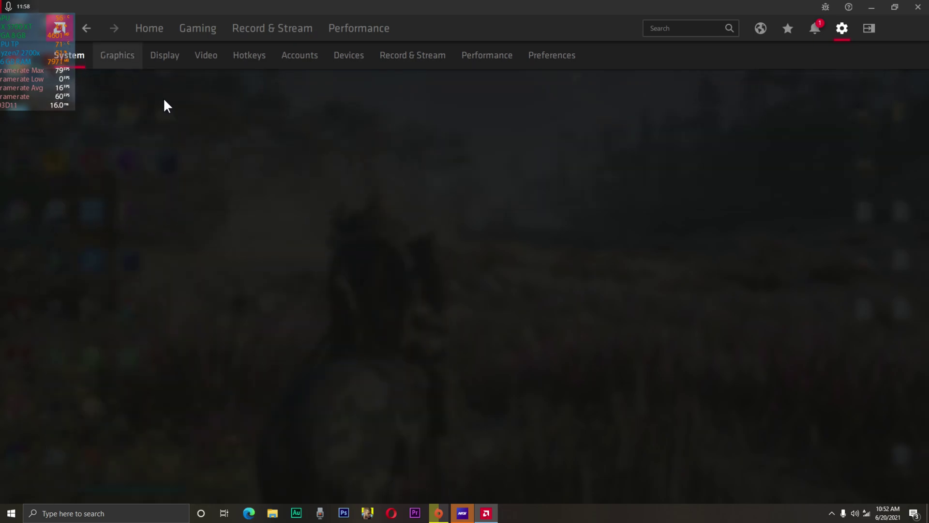
scroll(237, 457, down, 1)
scroll(237, 457, up, 1)
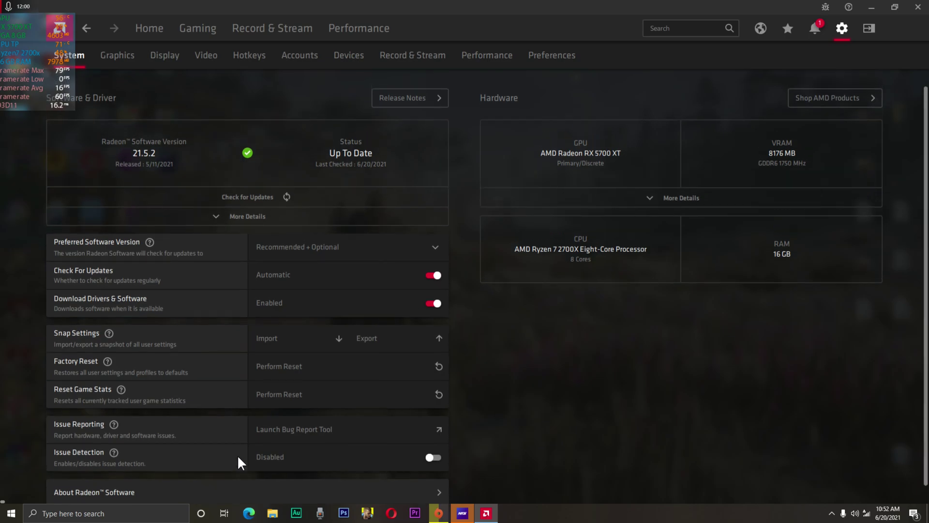
click(154, 28)
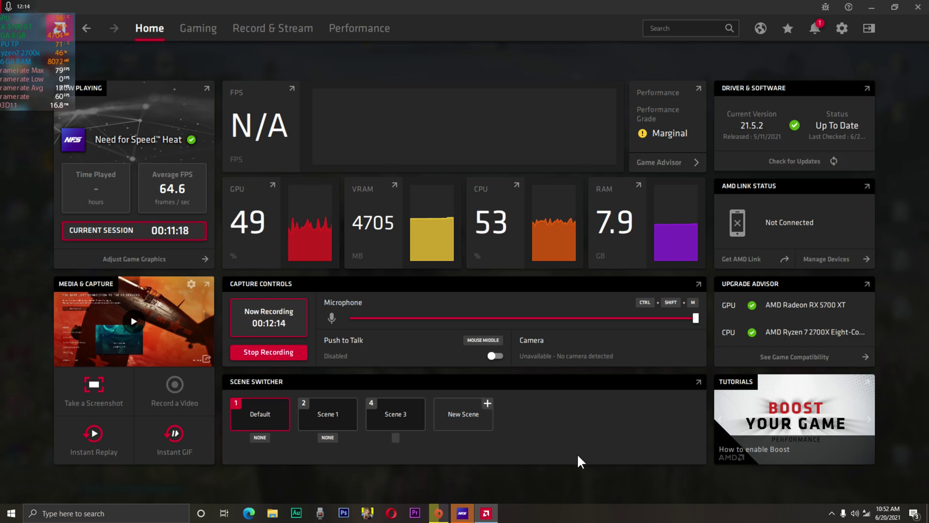
Examine the manual performance tuning settings for the GPU, VRAM, fan and power
click(362, 28)
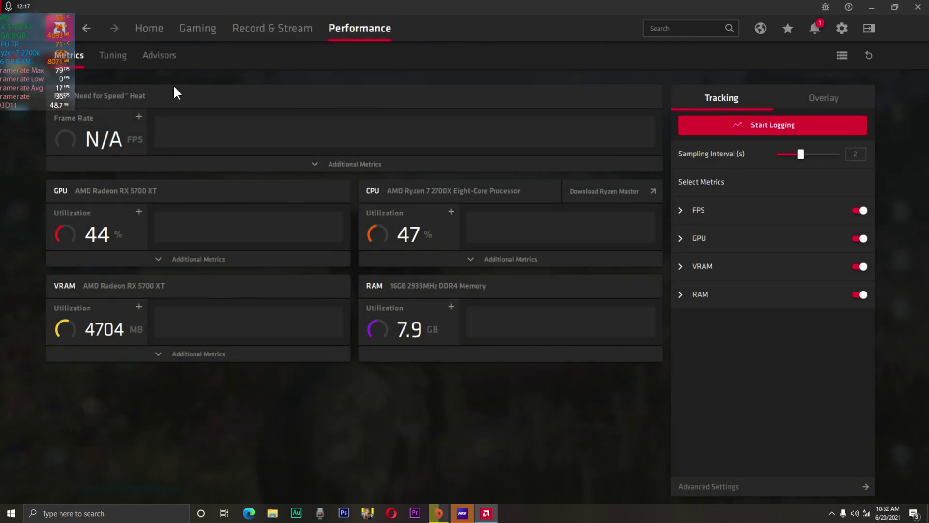
click(114, 55)
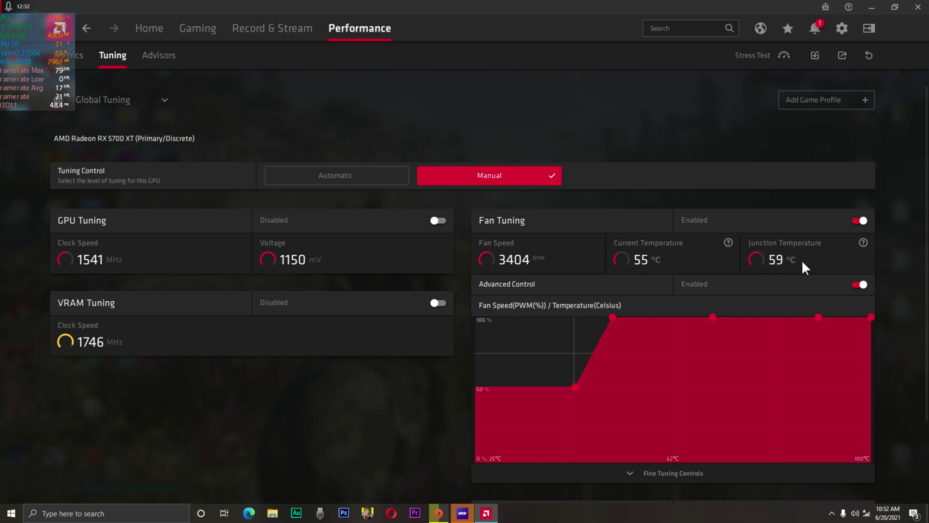
scroll(872, 377, down, 2)
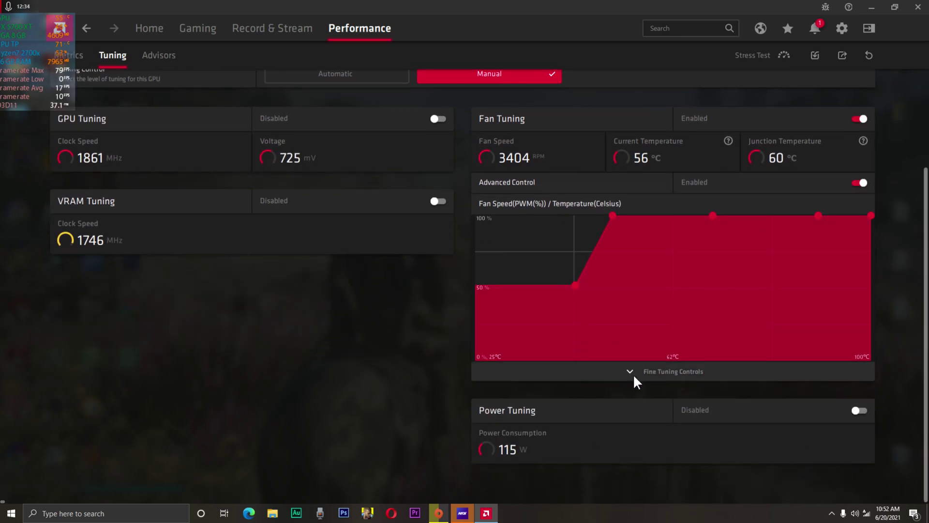
scroll(416, 304, up, 2)
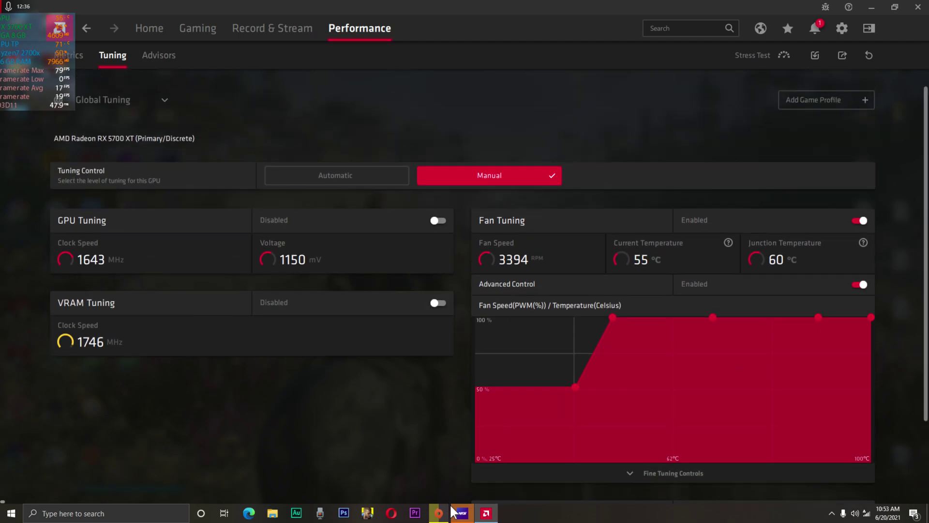
Close the running Need for Speed Heat game
right_click(461, 513)
click(426, 492)
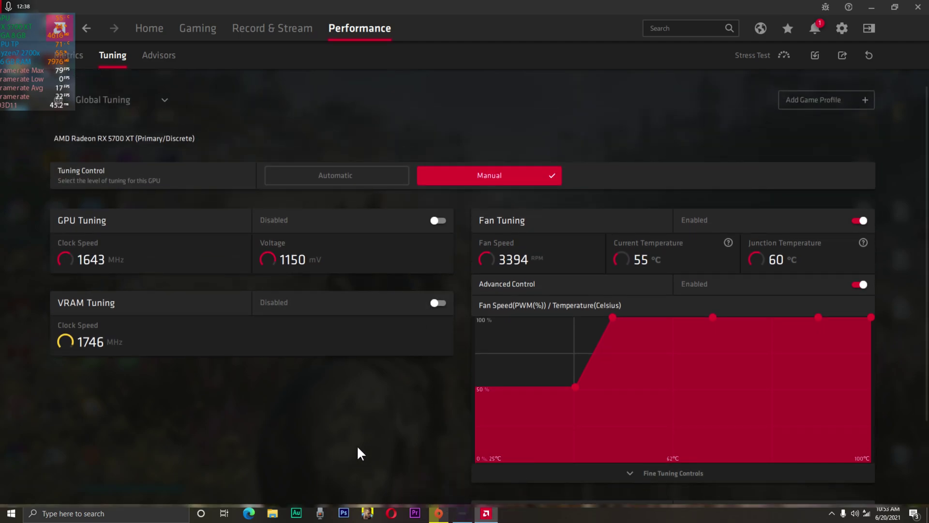